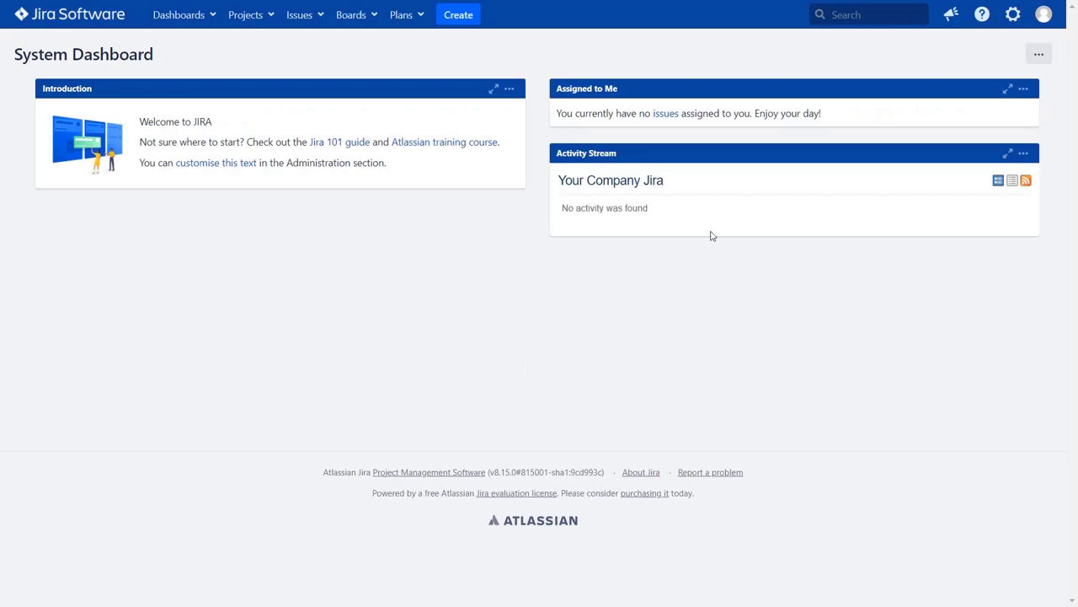
- Find the miniOrange OAuth SSO app by searching the Marketplace for 'OAuth sso' and install it as a free trial
left_click(1012, 19)
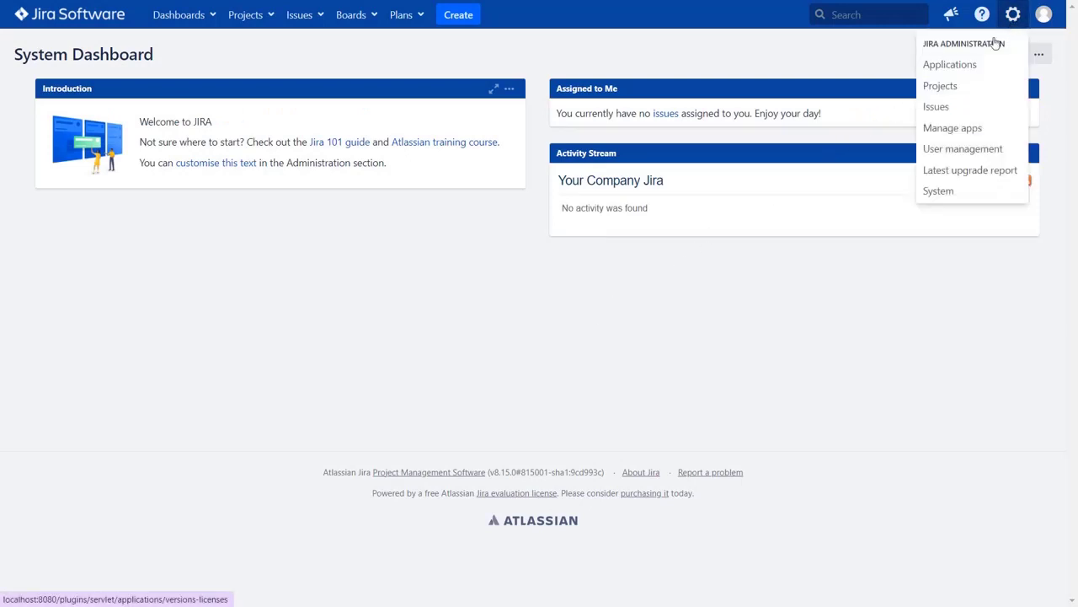
left_click(967, 127)
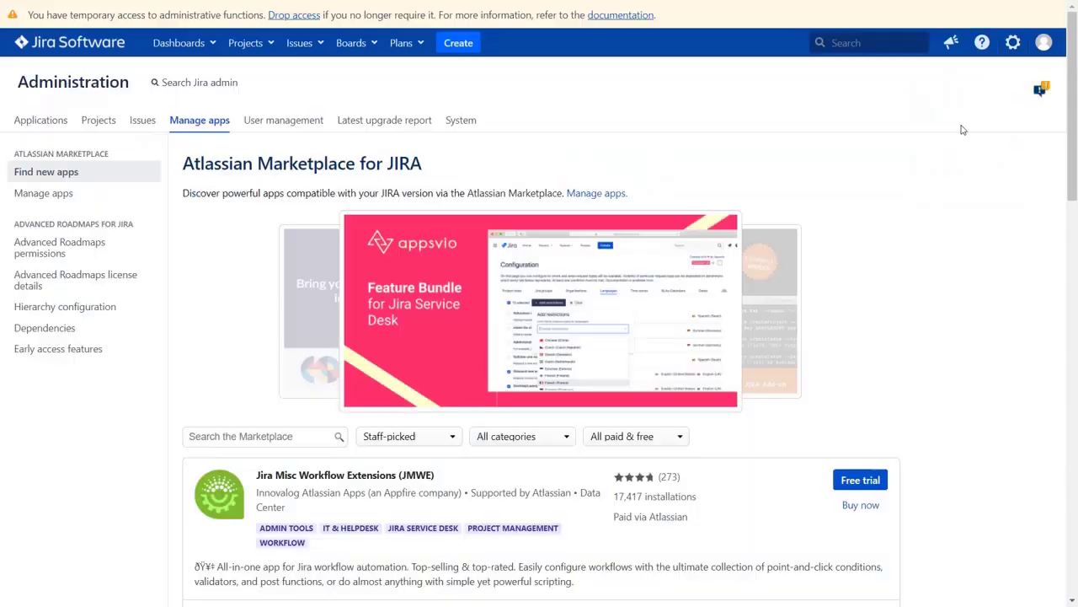
left_click(278, 432)
type("OAuth sso")
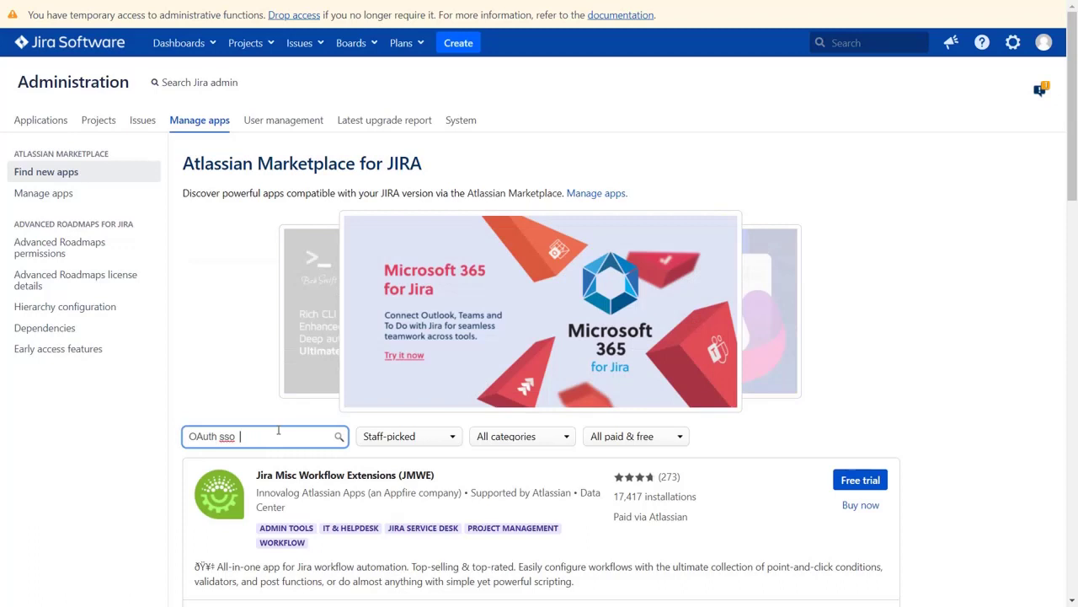
left_click(860, 479)
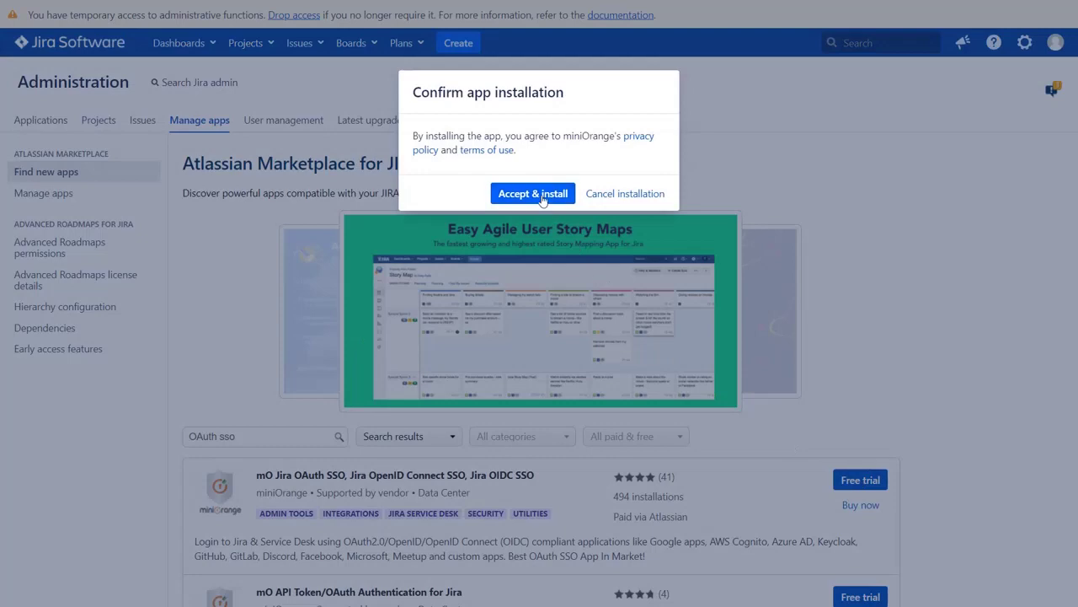
left_click(544, 199)
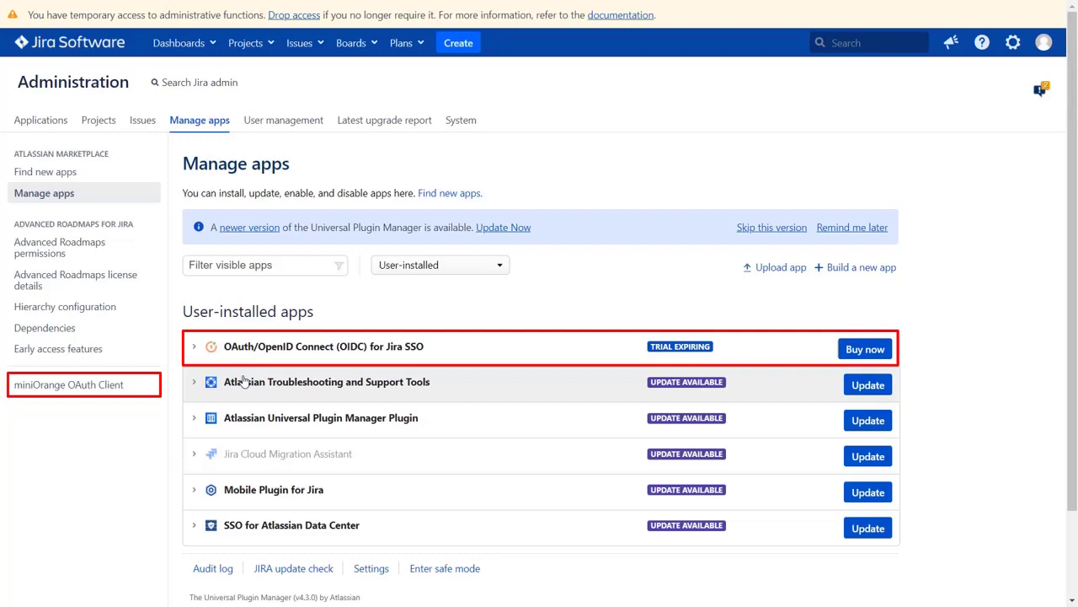
- Select Custom OpenID App as the provider in miniOrange OAuth Client and view its setup guide
left_click(134, 396)
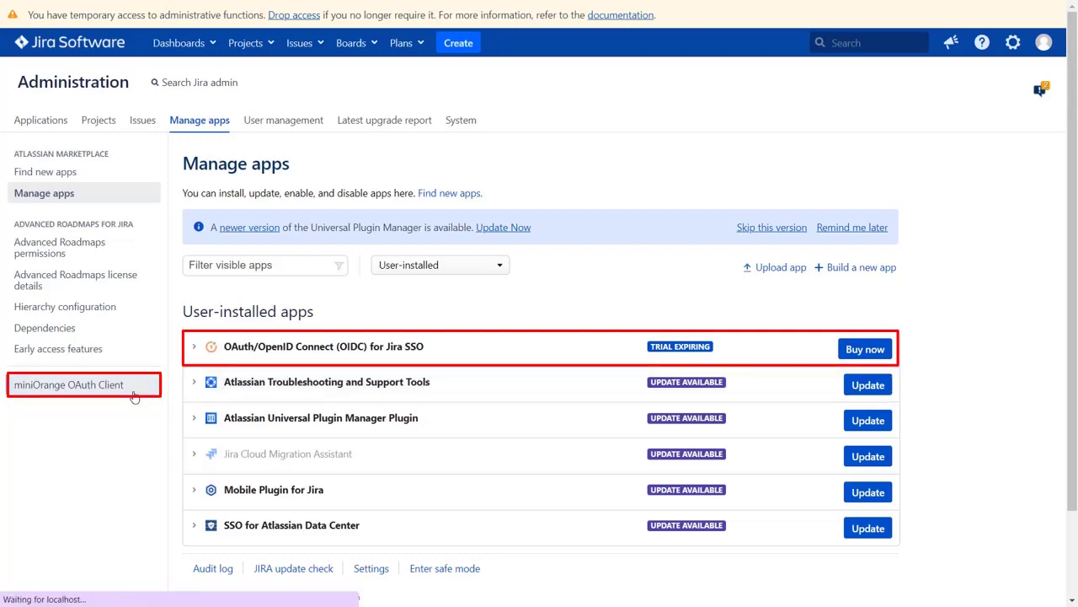
scroll(133, 396, "down", 1)
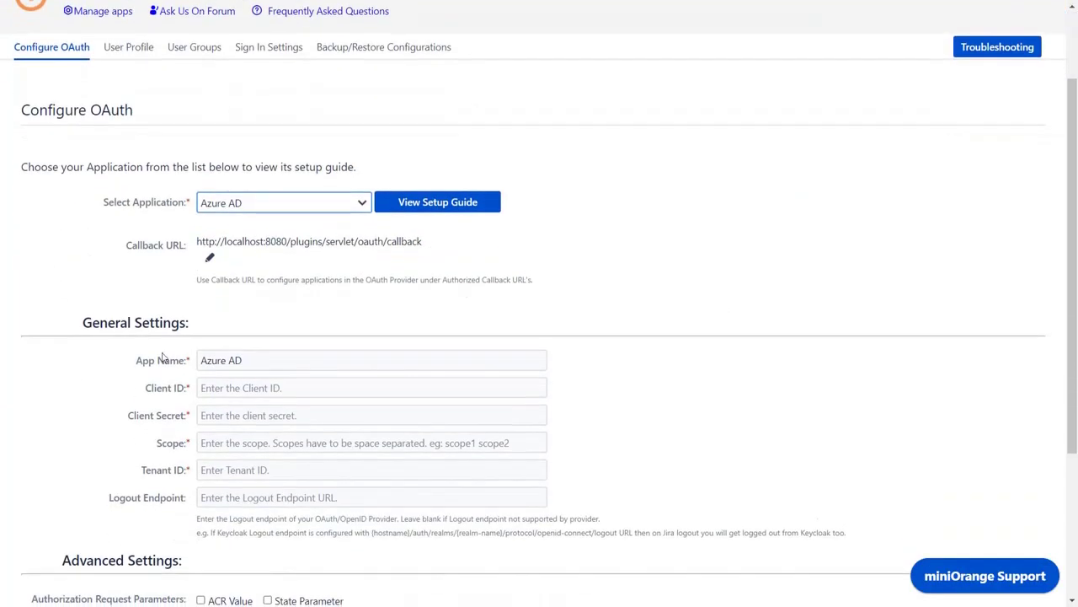
left_click(360, 208)
scroll(318, 429, "down", 1)
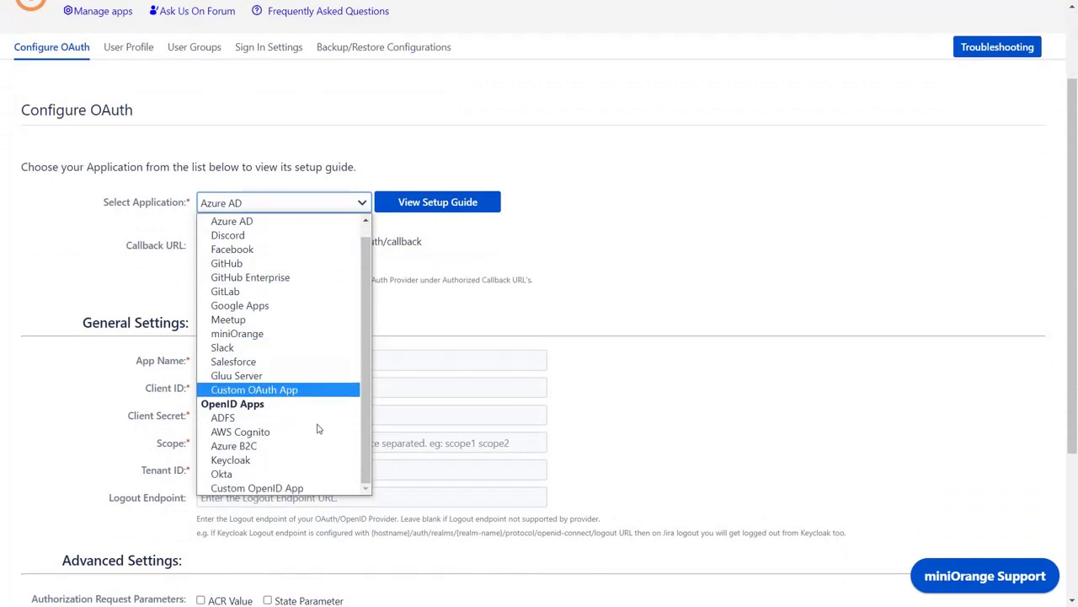
left_click(312, 490)
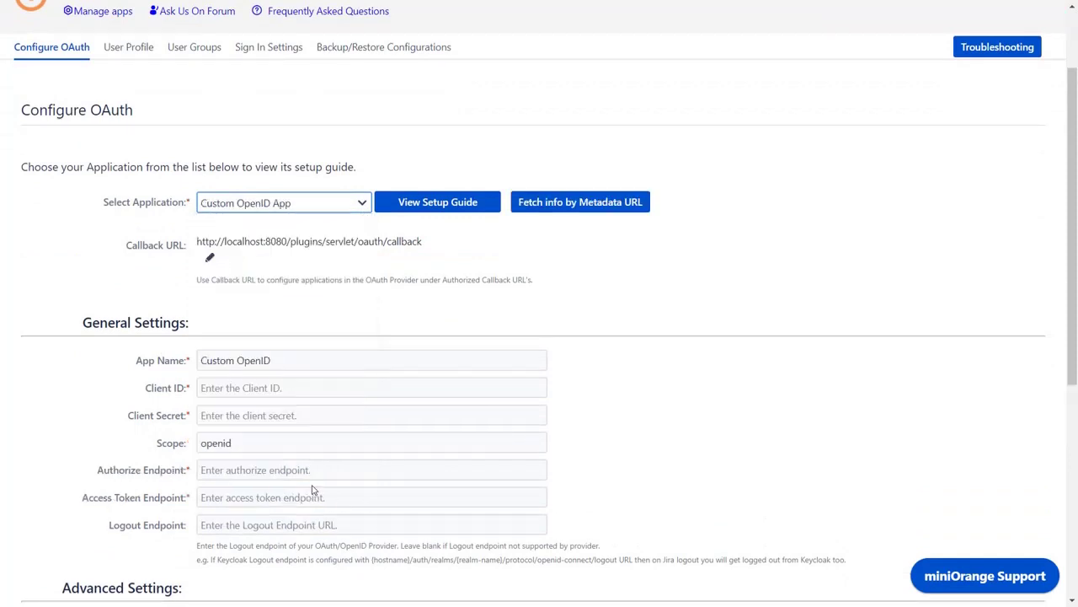
left_click(415, 212)
scroll(416, 215, "down", 20)
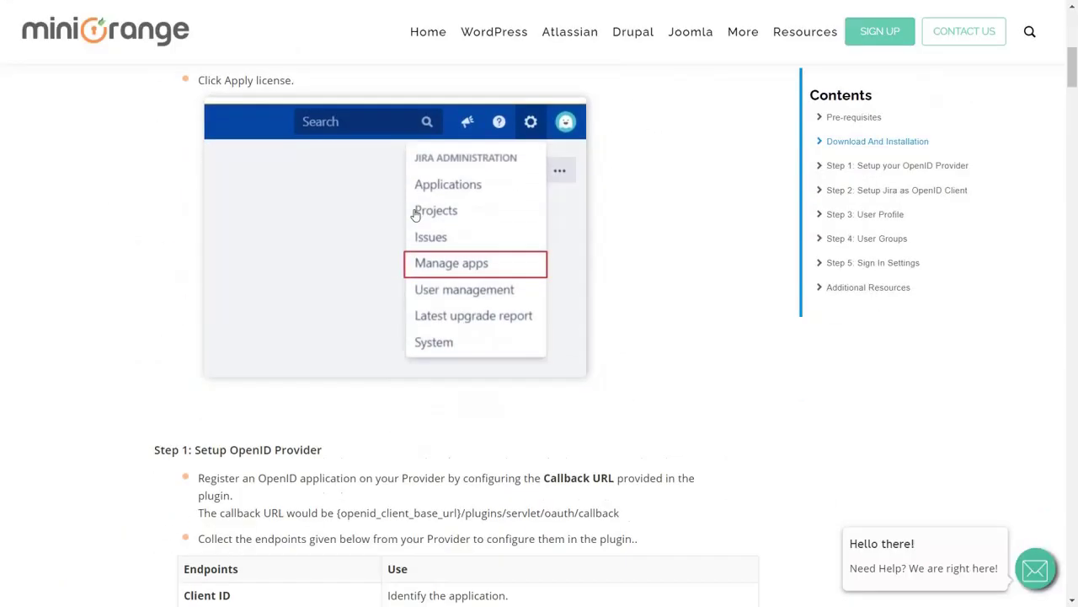
scroll(415, 215, "down", 5)
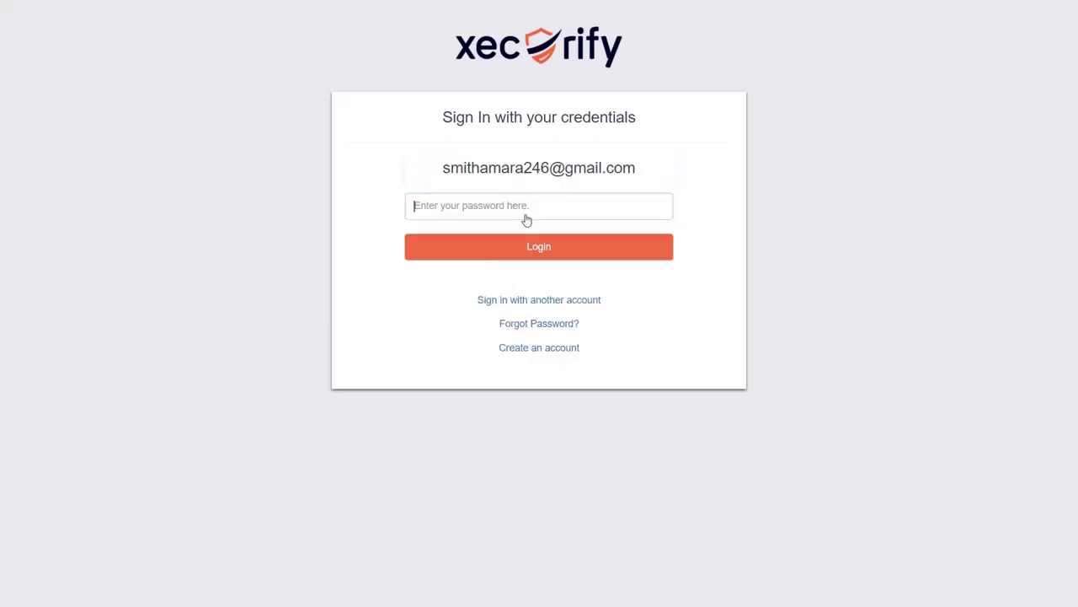
- Sign in to Xecurify and add a new OAuth/OIDC application of type Jira
type("******")
key("Return")
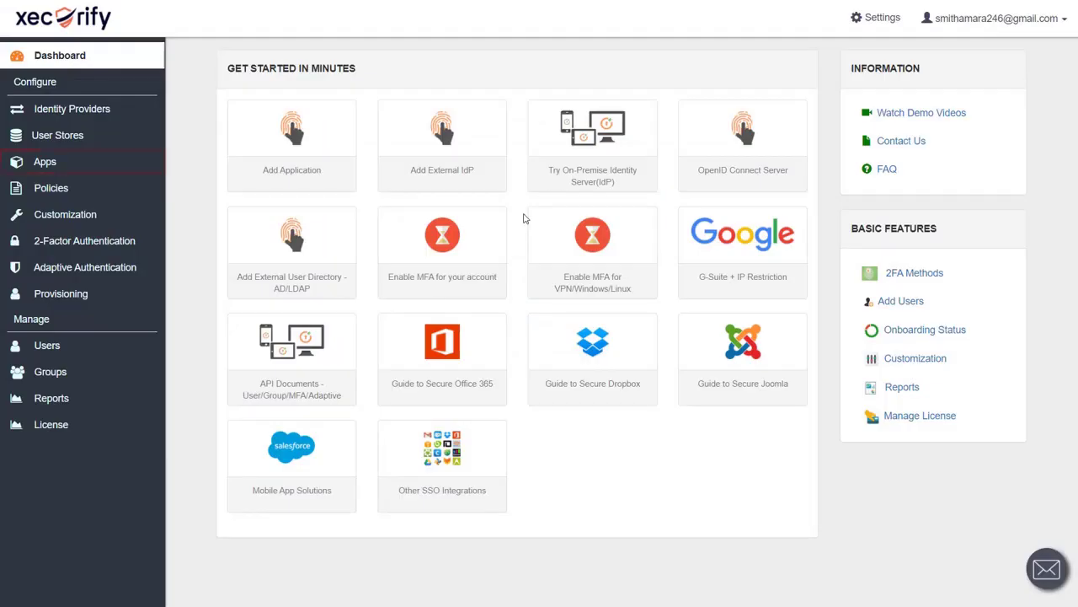
mouse_move(121, 161)
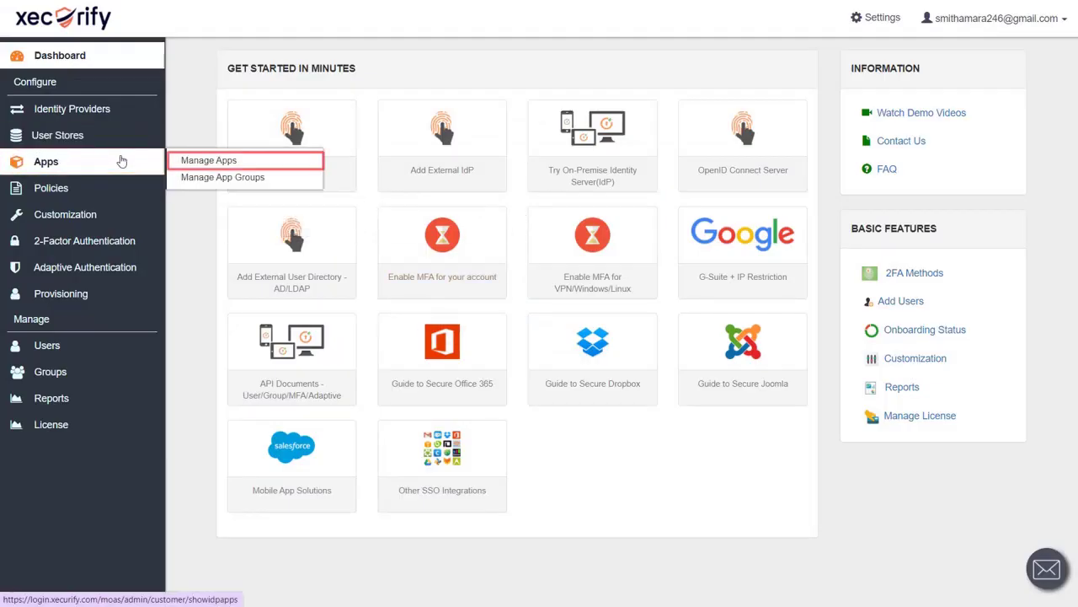
left_click(181, 162)
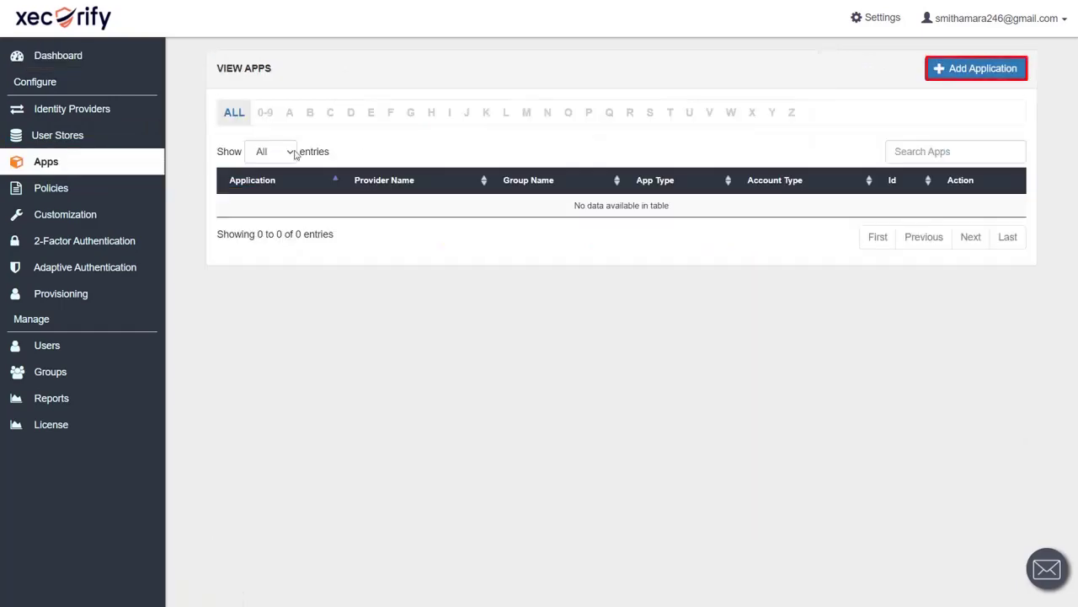
left_click(959, 71)
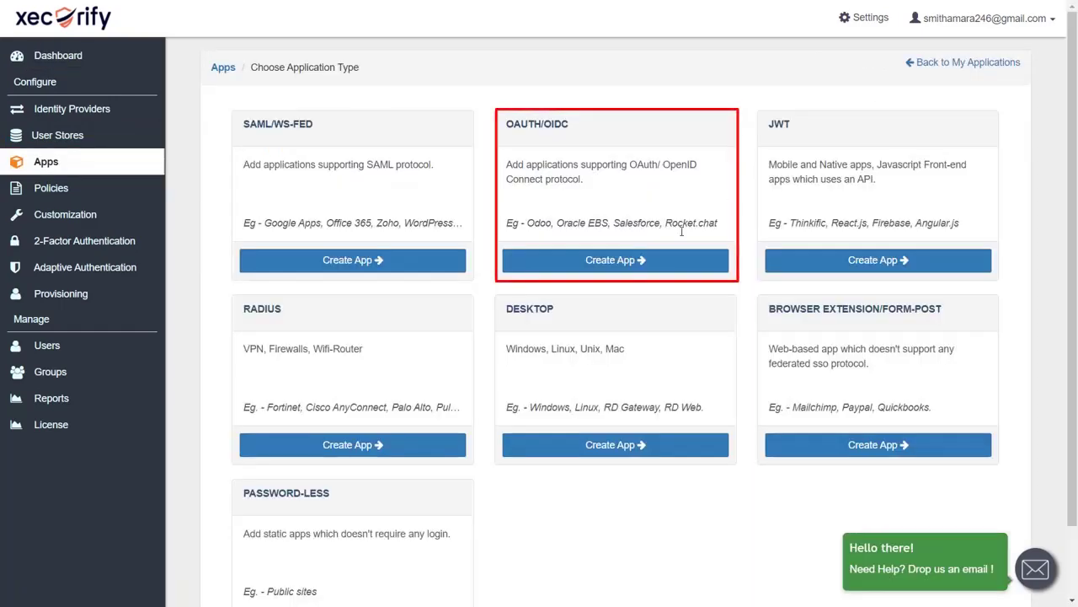
left_click(589, 261)
left_click(287, 440)
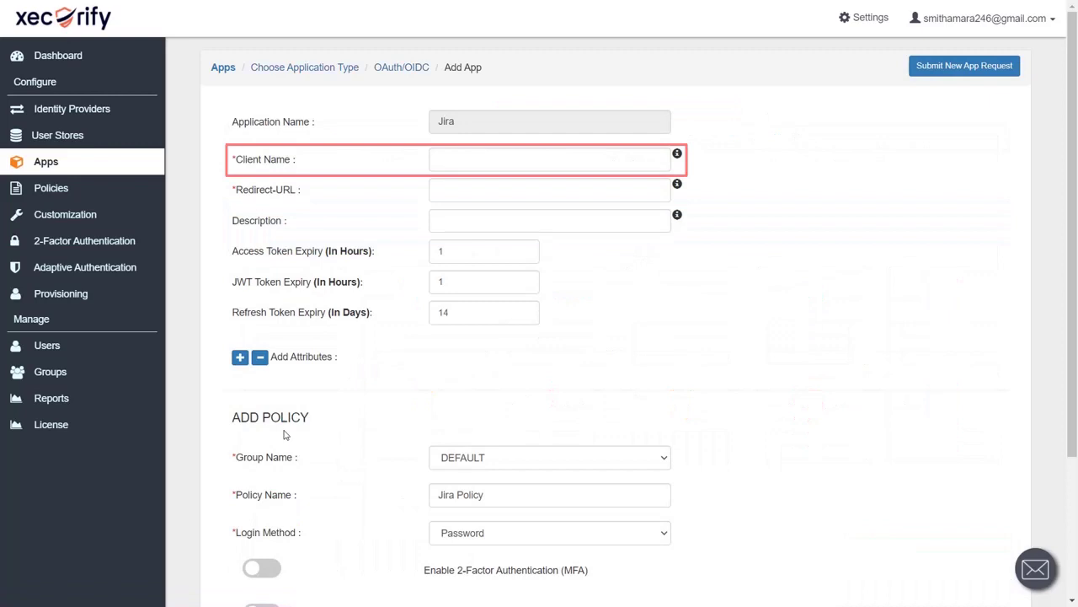
- Name the client 'Jira OAuth', paste Jira's callback URL as the Redirect-URL, and save
left_click(433, 162)
type("Jira")
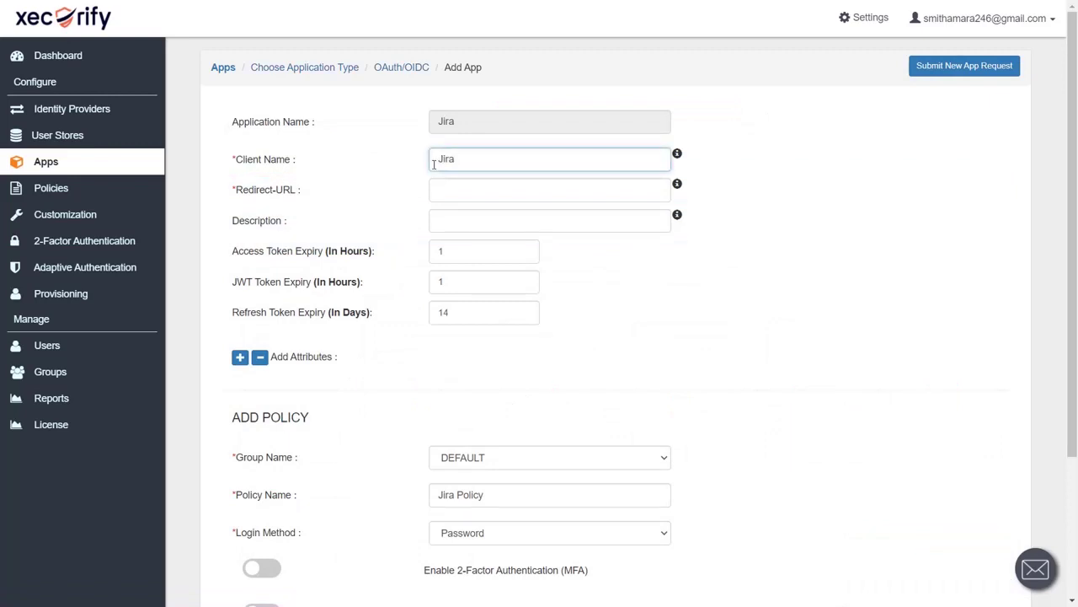
type(" OAuth")
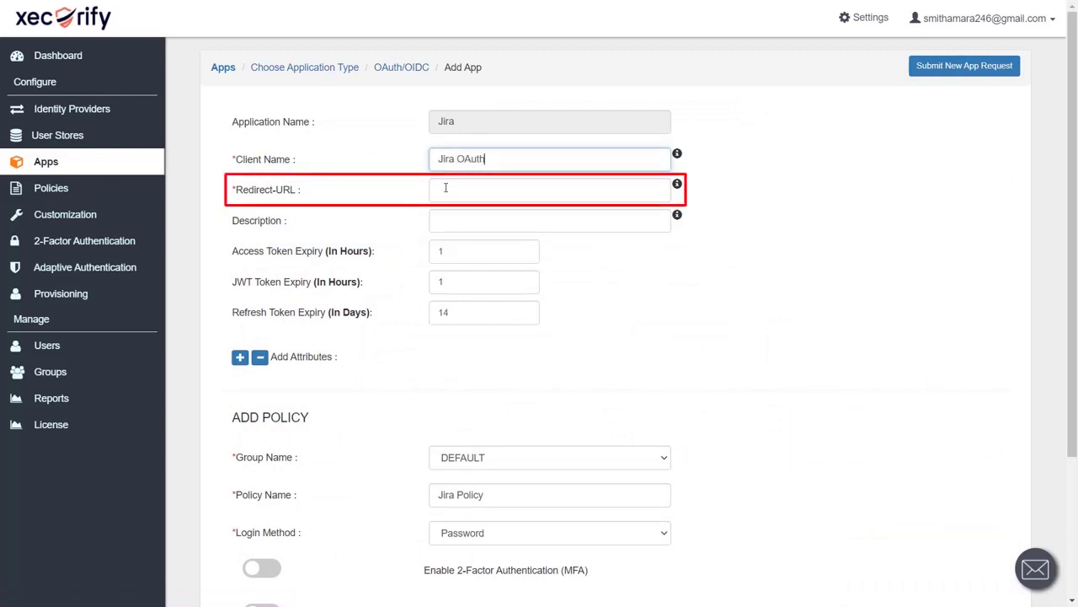
left_click(446, 187)
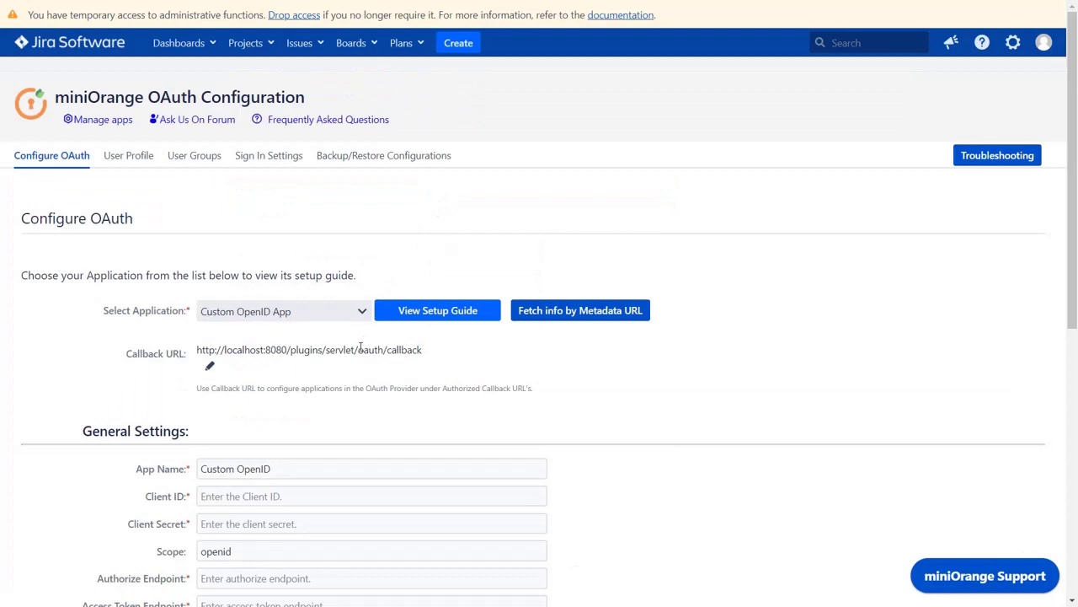
left_click(359, 349)
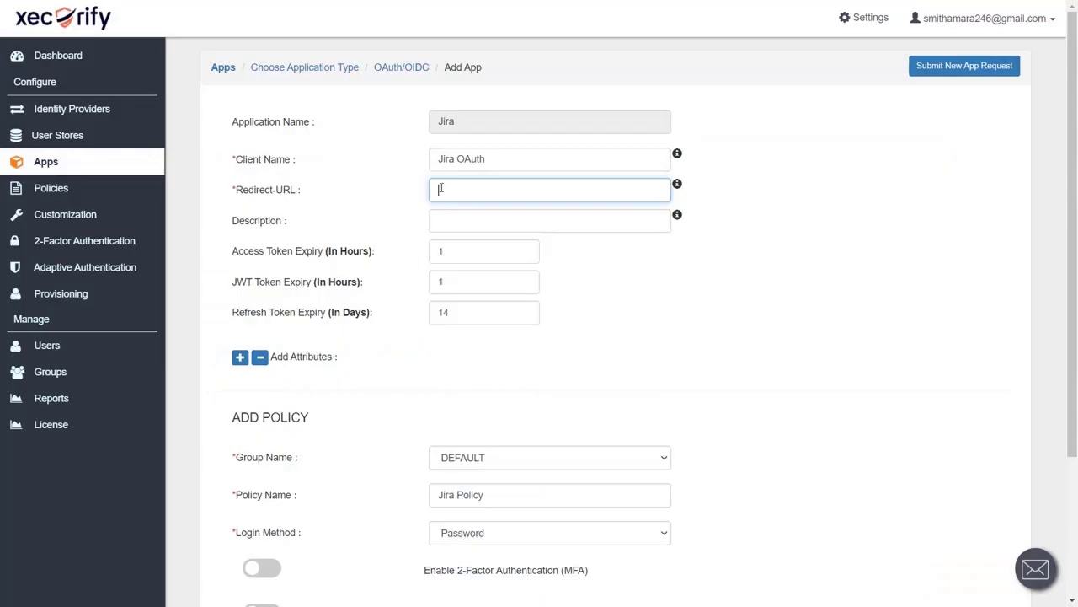
key("ctrl+v")
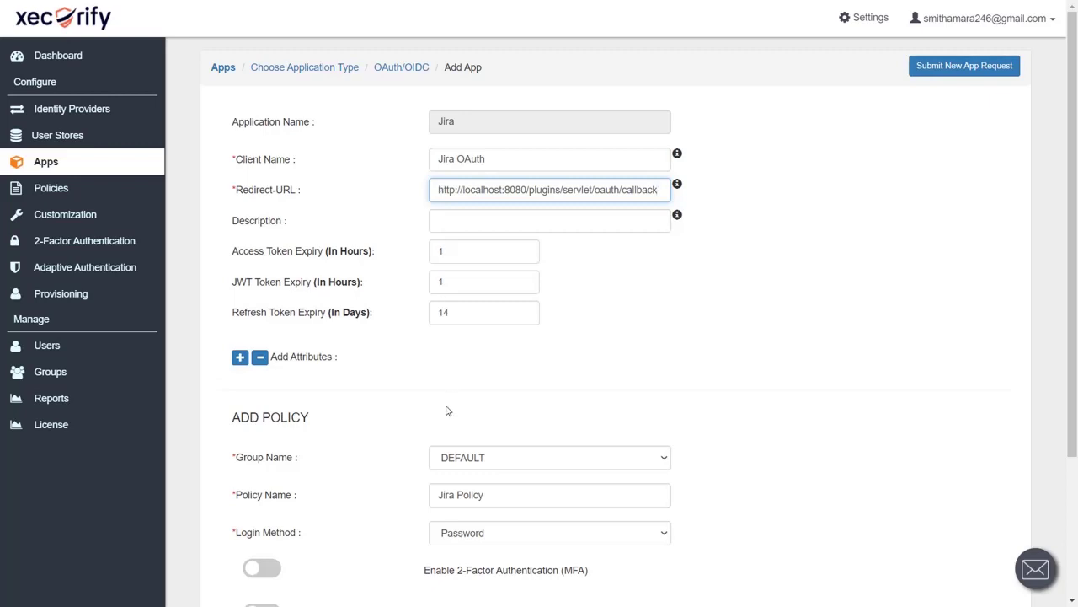
scroll(447, 410, "down", 3)
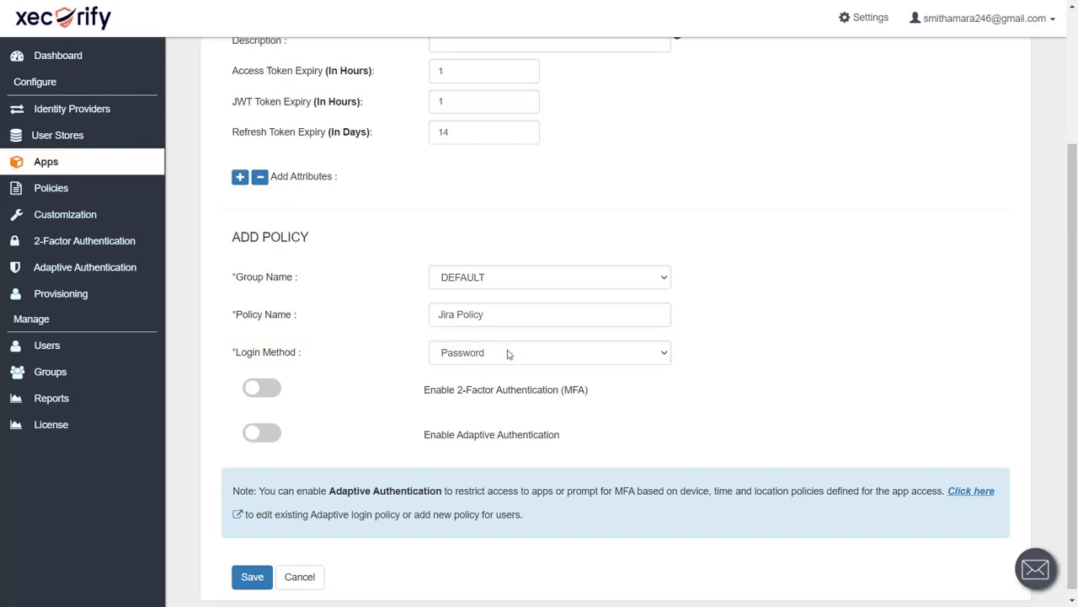
scroll(508, 354, "down", 1)
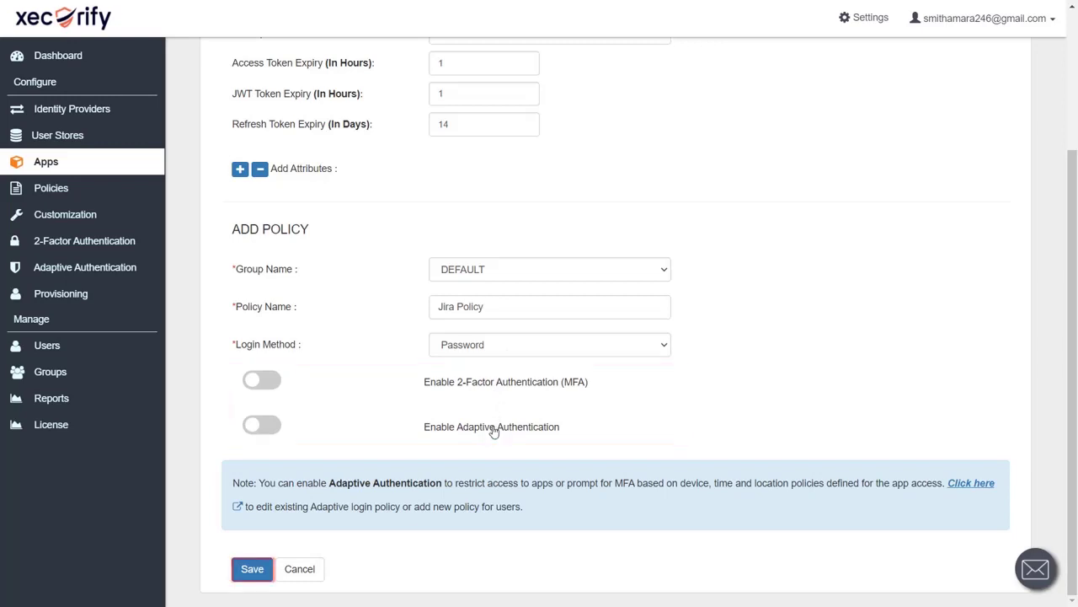
left_click(254, 570)
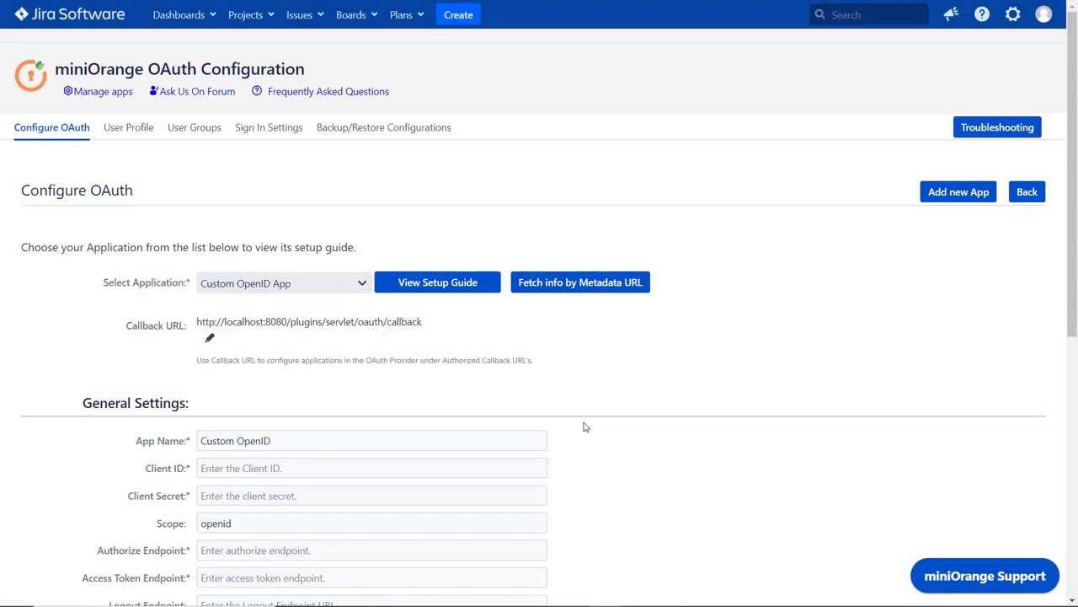
- Copy the Client ID and the revealed Client Secret from the Jira OAuth app's Xecurify edit page
scroll(585, 426, "down", 3)
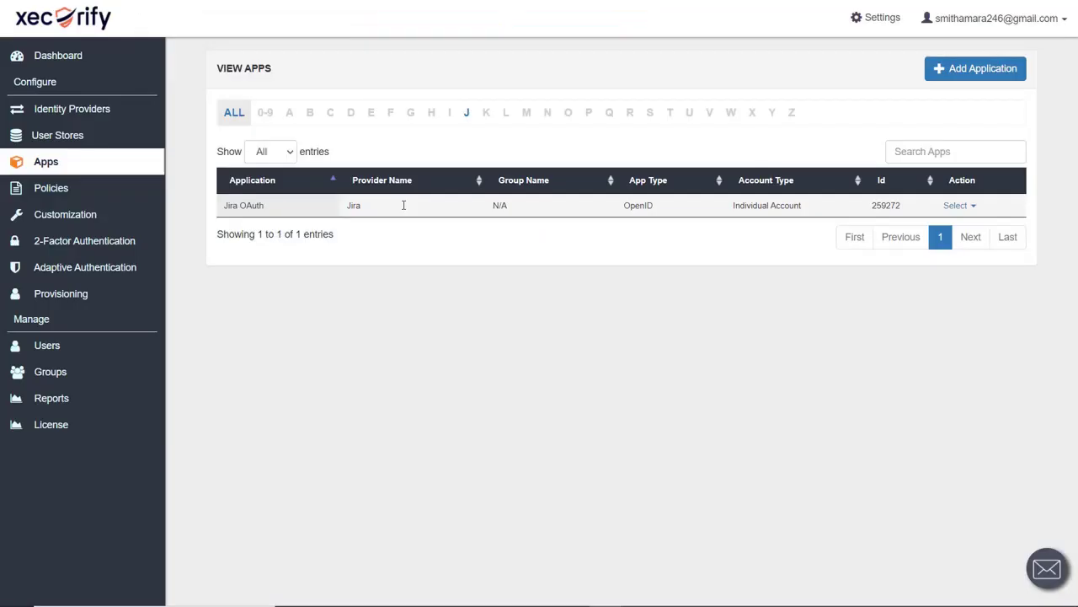
left_click(957, 206)
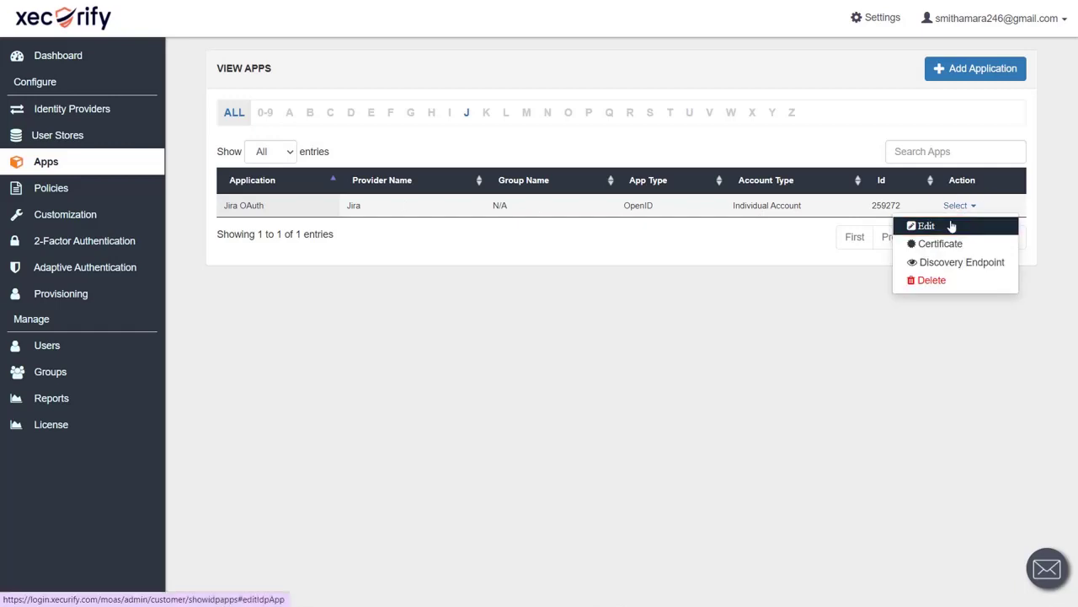
left_click(951, 226)
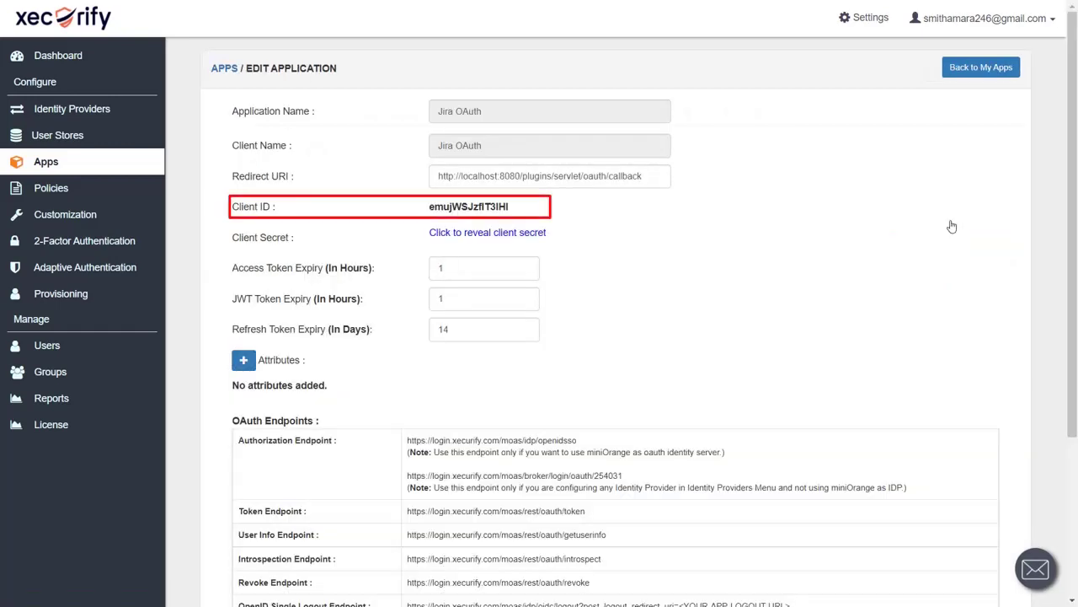
double_click(490, 207)
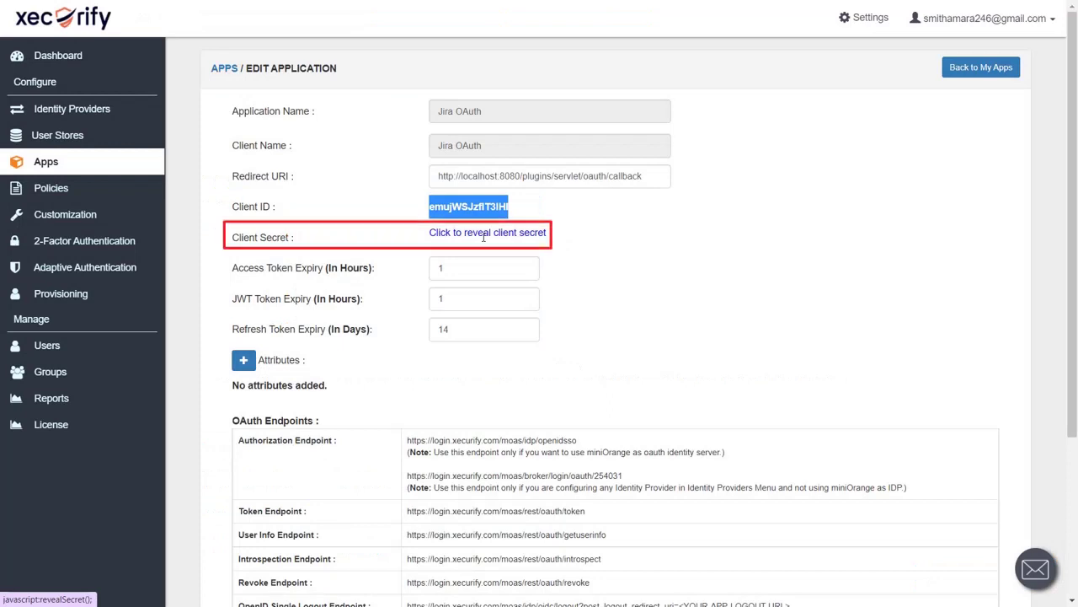
left_click(483, 233)
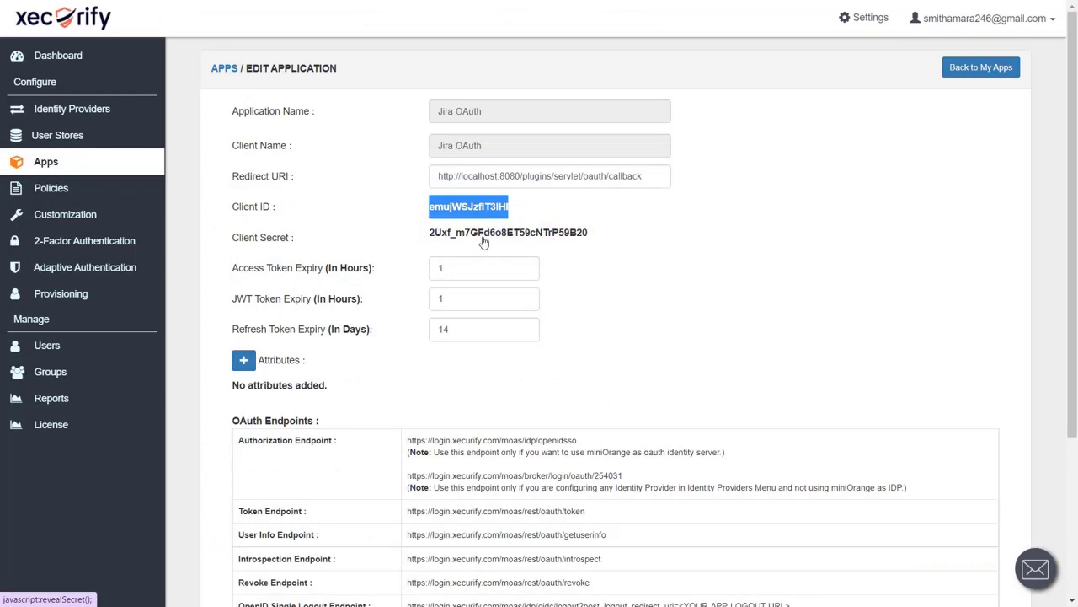
double_click(484, 233)
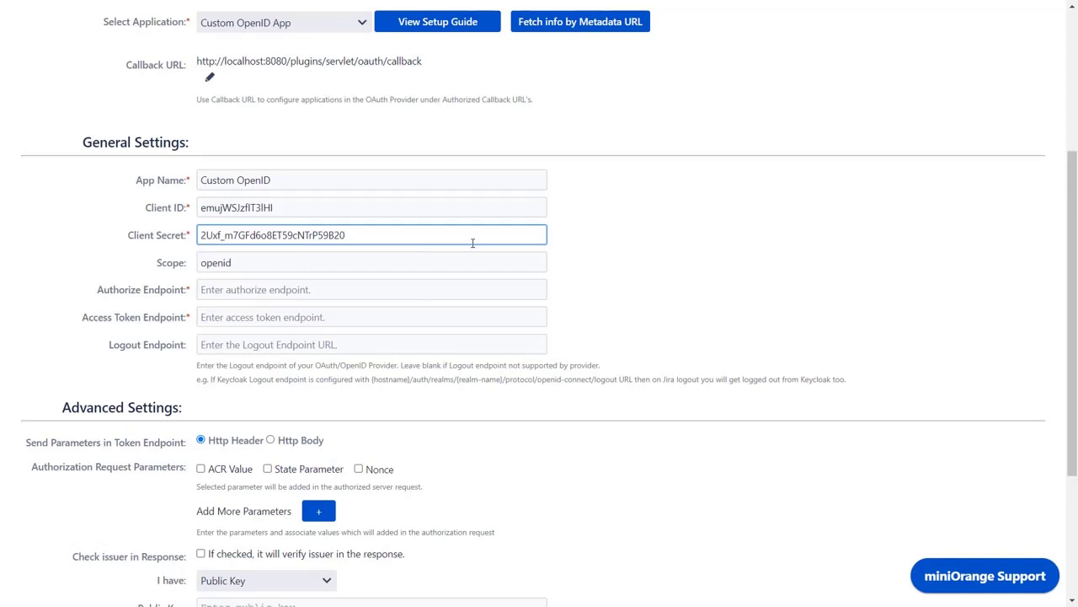
- Add 'email profile' to the scope, fill in the authorize and token endpoint URLs, and tick State Parameter
left_click(455, 258)
type("email profile")
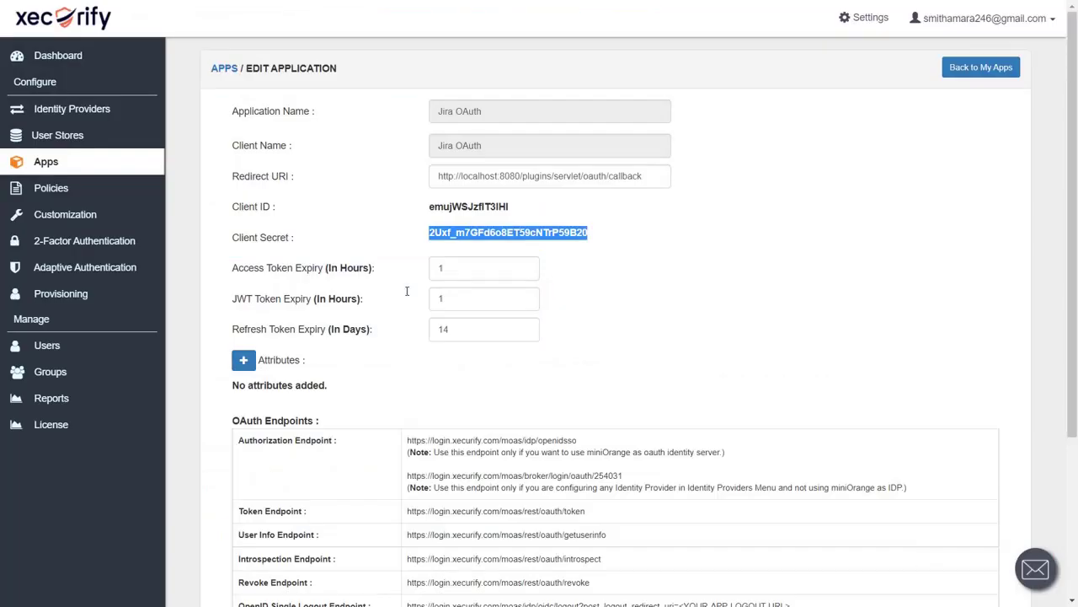
scroll(407, 291, "down", 3)
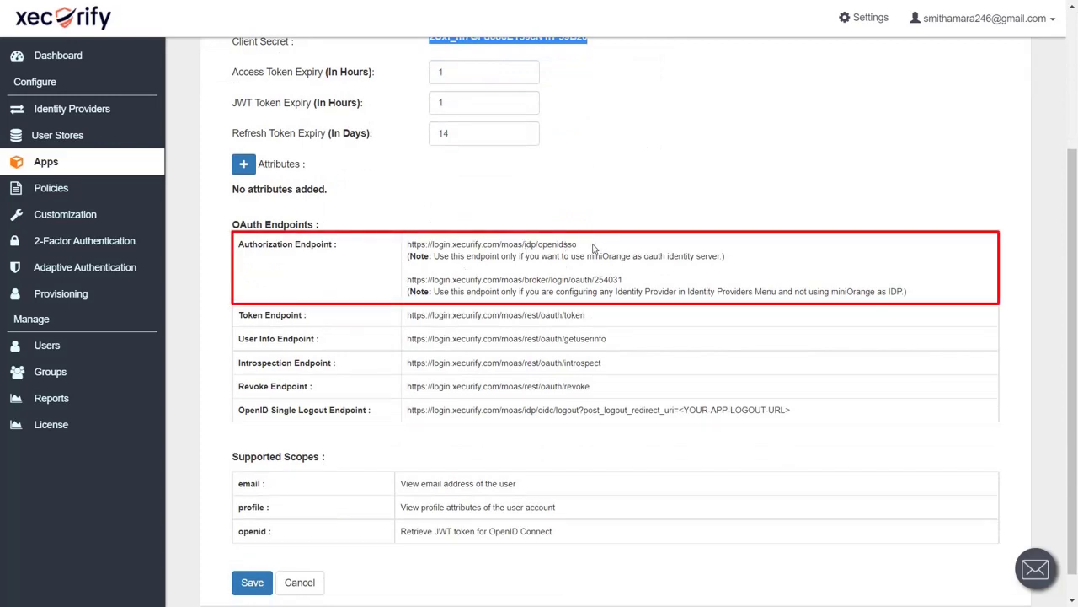
left_click_drag(580, 245, 408, 244)
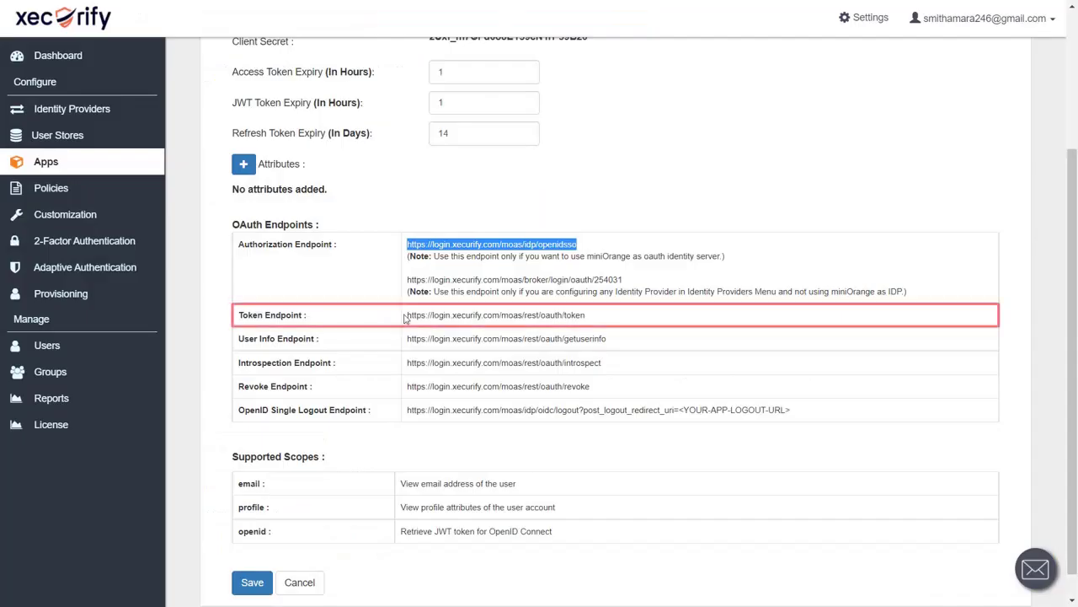
left_click_drag(598, 317, 409, 319)
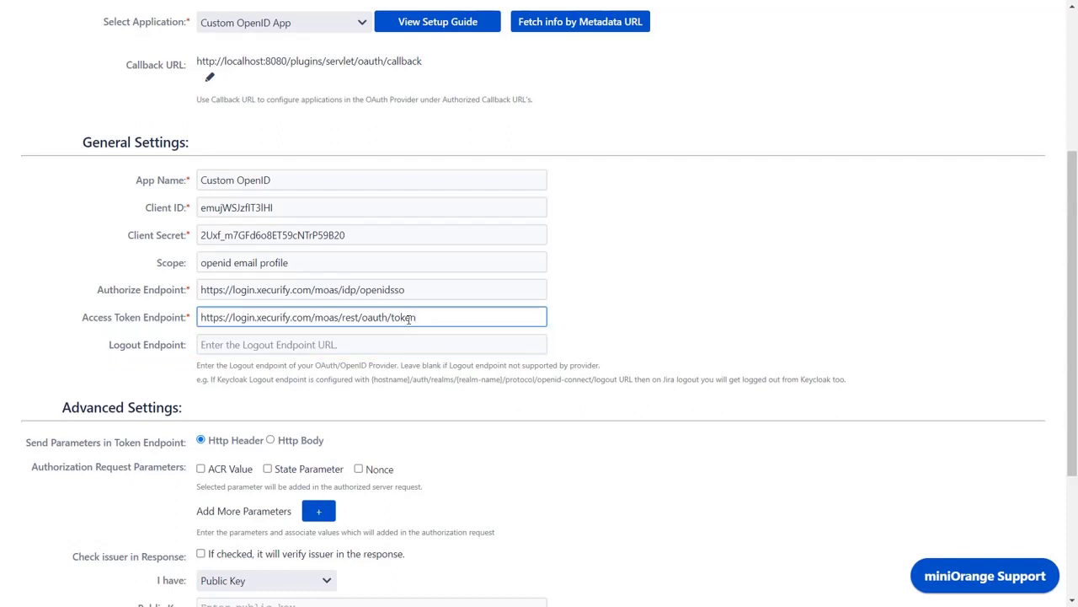
scroll(409, 318, "down", 1)
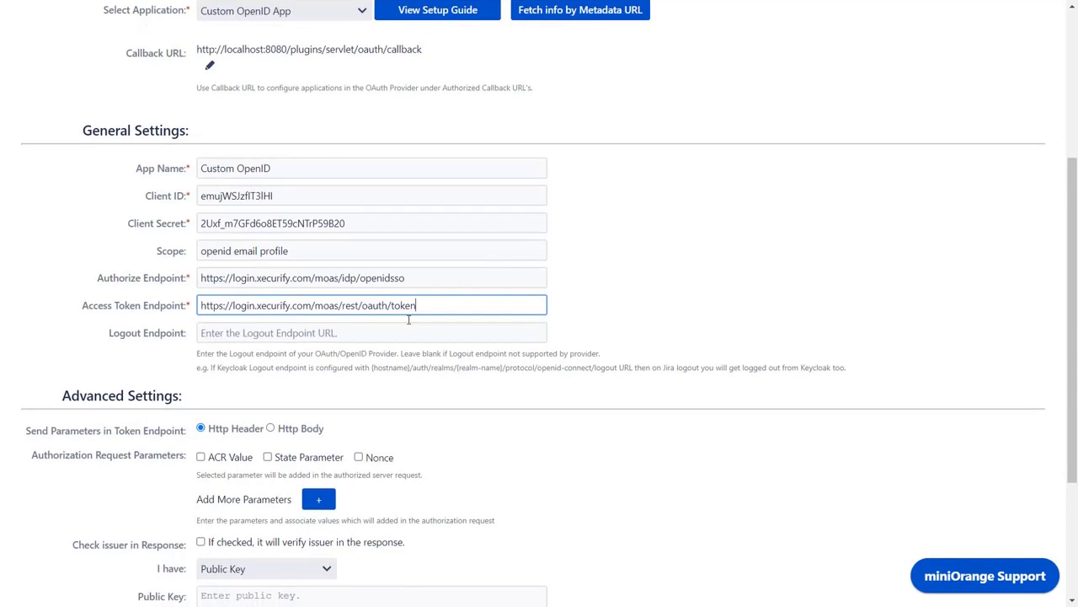
scroll(408, 320, "down", 3)
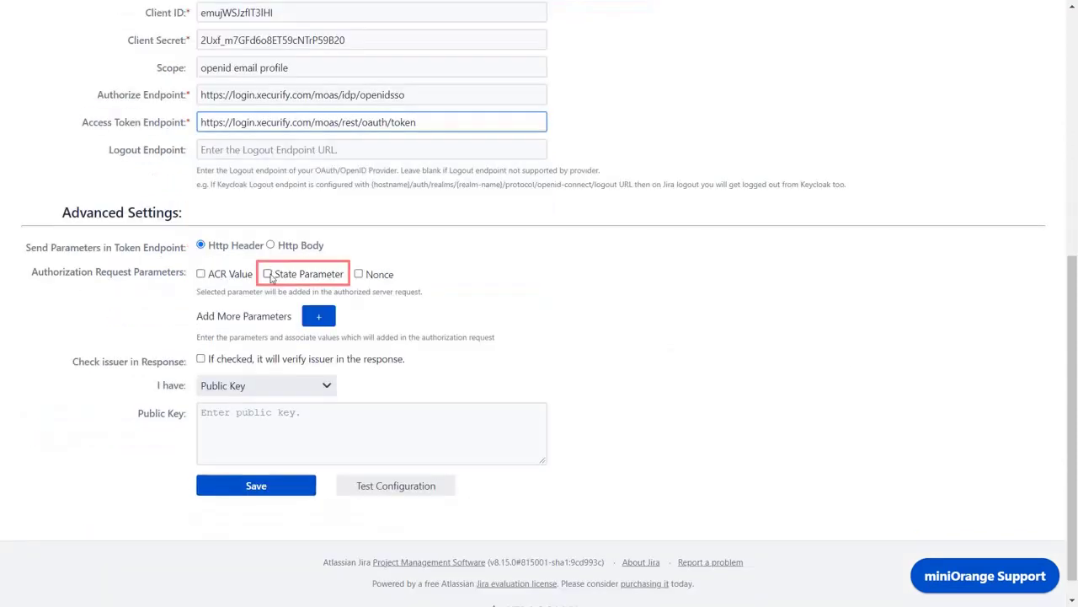
left_click(268, 274)
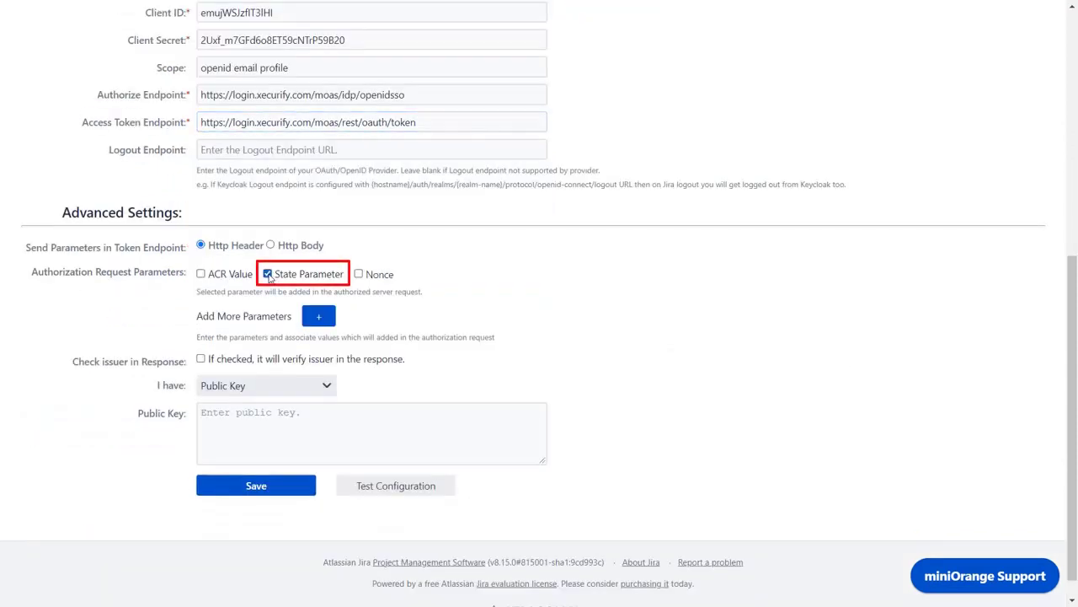
- Save the OAuth settings and run a test sign-in with the user's email and password
left_click(257, 487)
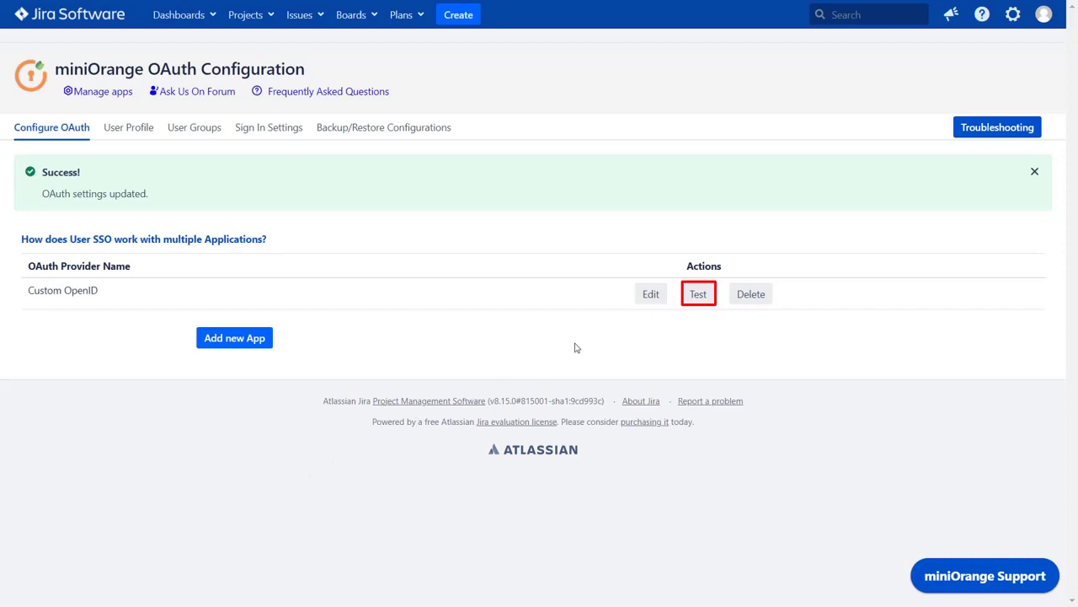
left_click(699, 295)
key("Return")
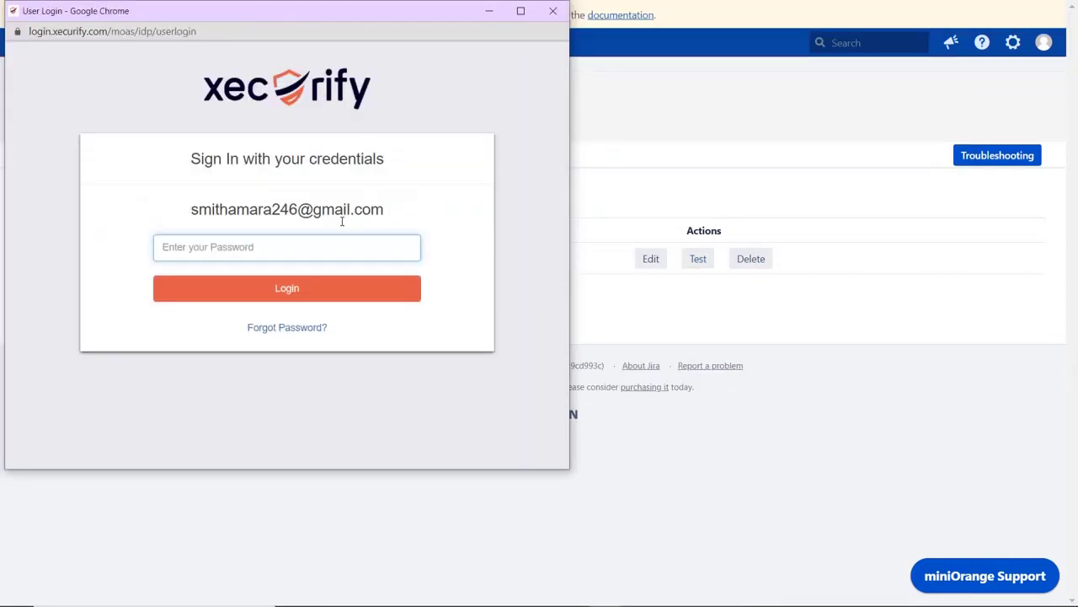
type("****")
key("Return")
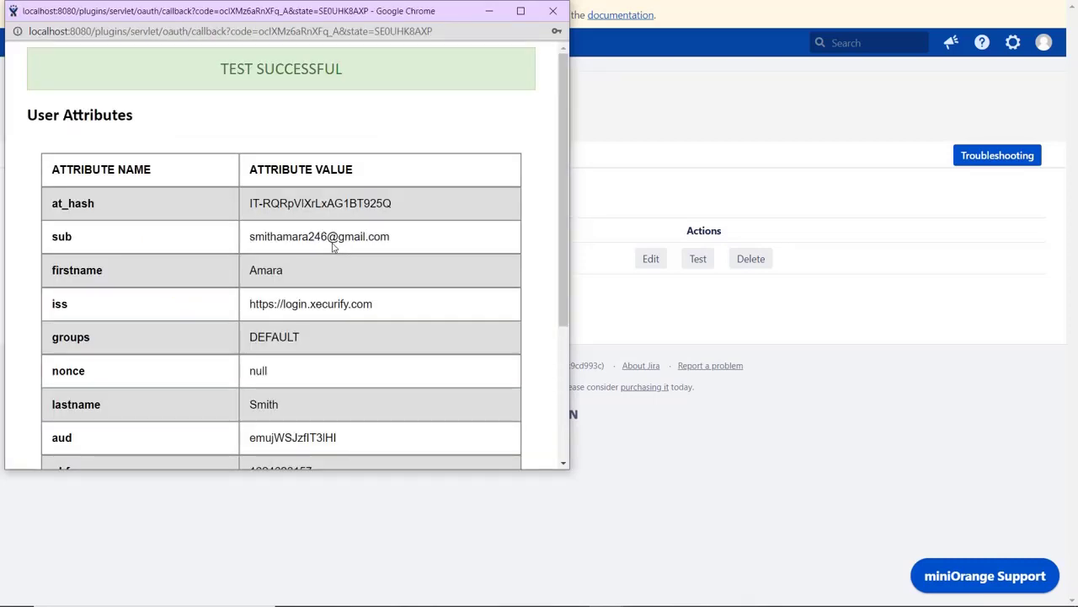
scroll(333, 244, "down", 3)
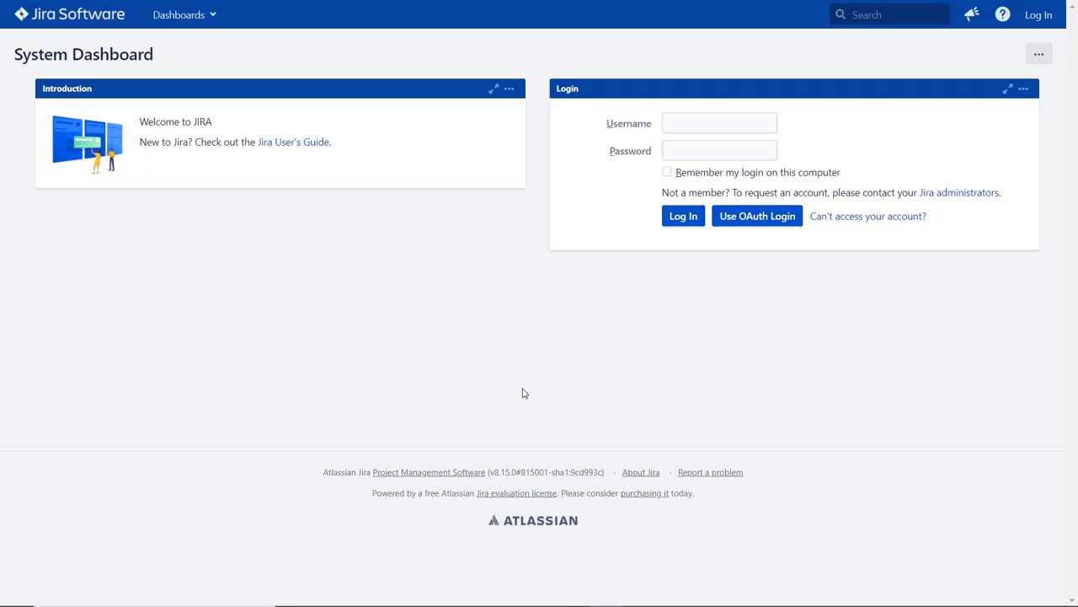
- Sign in via Use OAuth Login with the user's email and password, then open their Profile
left_click(753, 226)
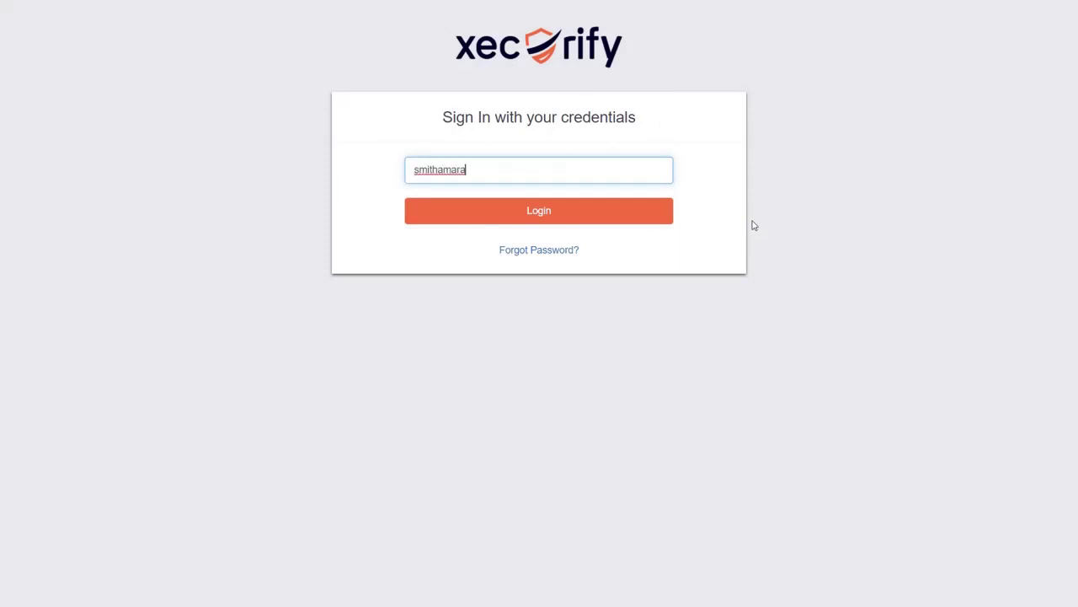
key("Return")
type("*******")
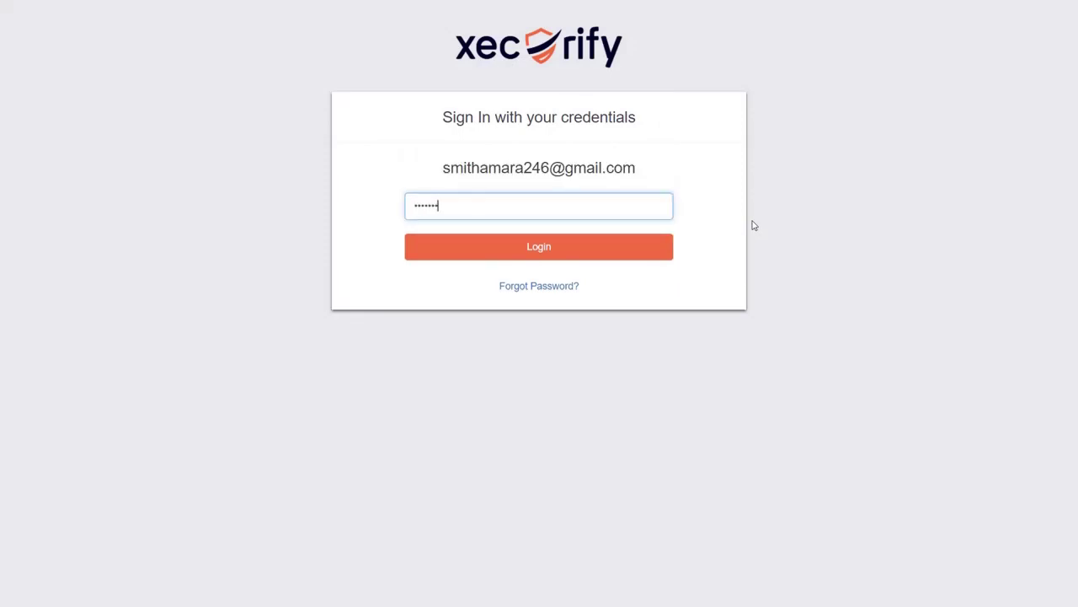
key("Return")
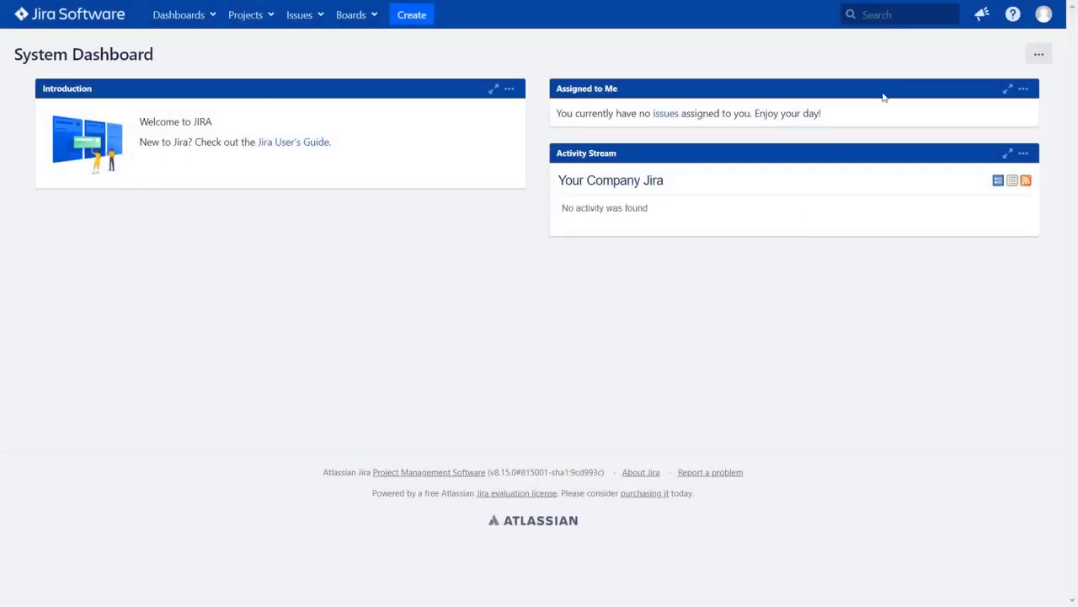
left_click(1045, 19)
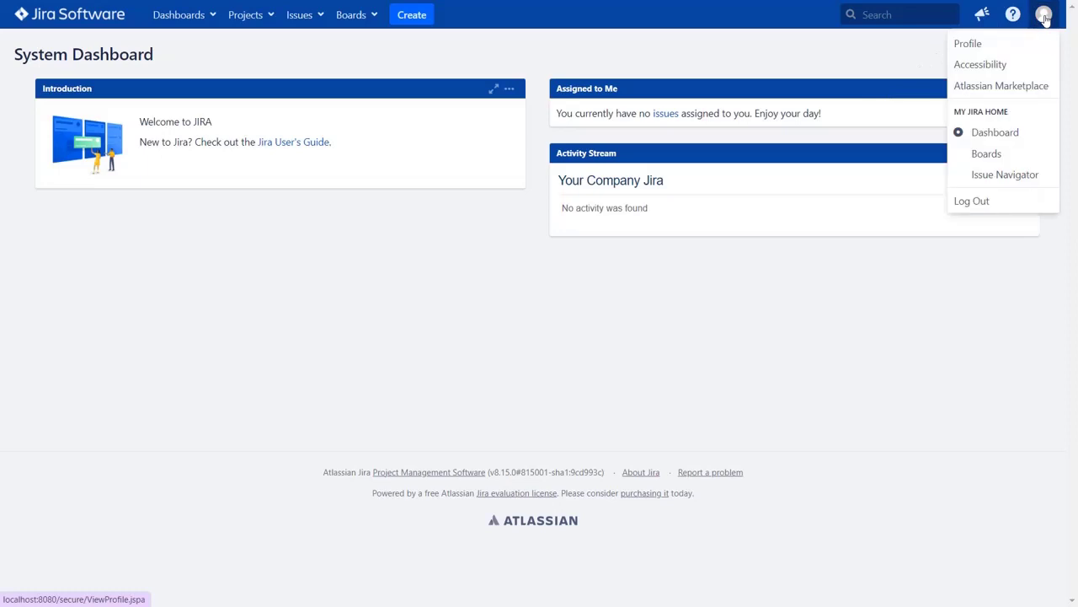
left_click(1011, 42)
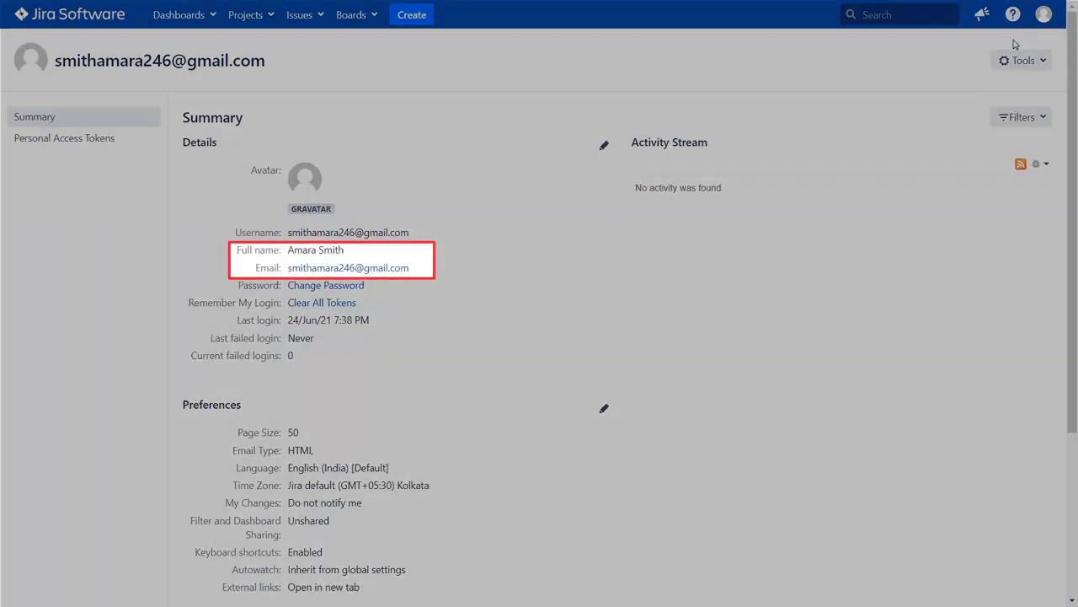